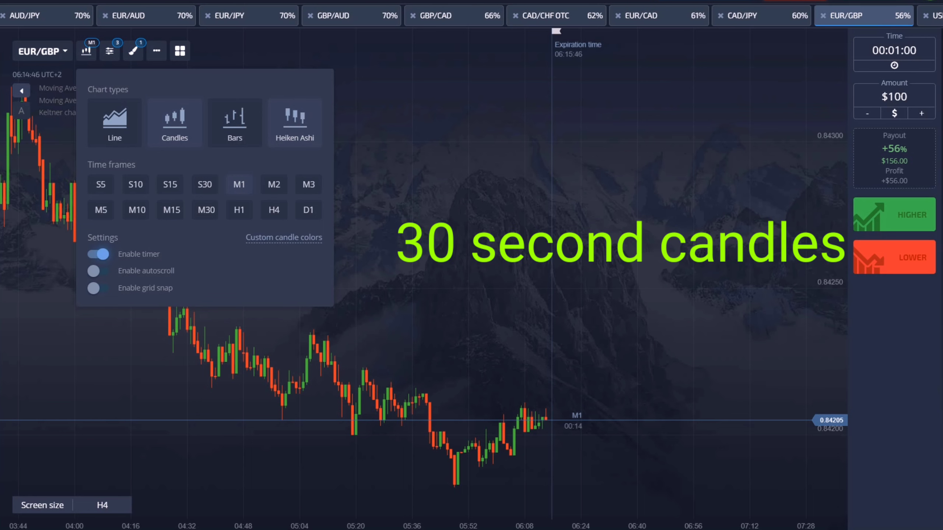
- Switch to 30-second Heiken Ashi candles and set the trade time to 00:01:40
click(295, 121)
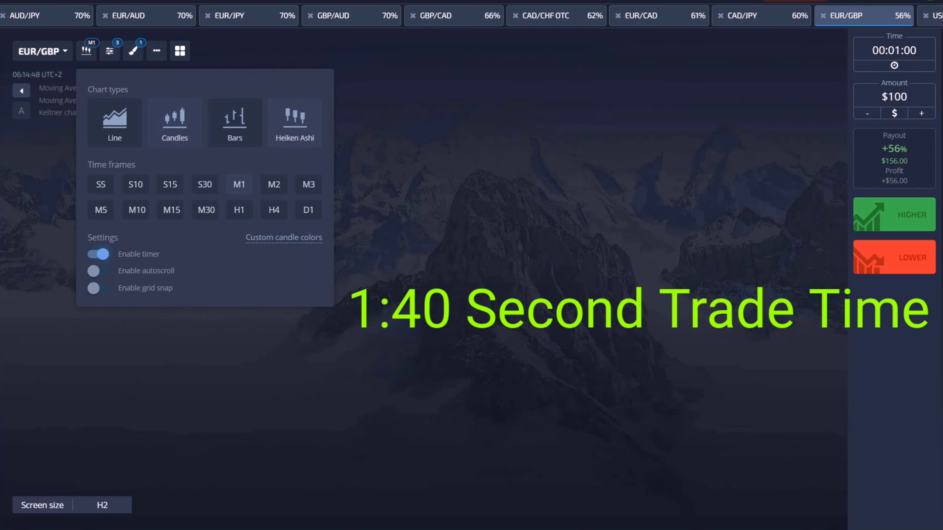
click(205, 184)
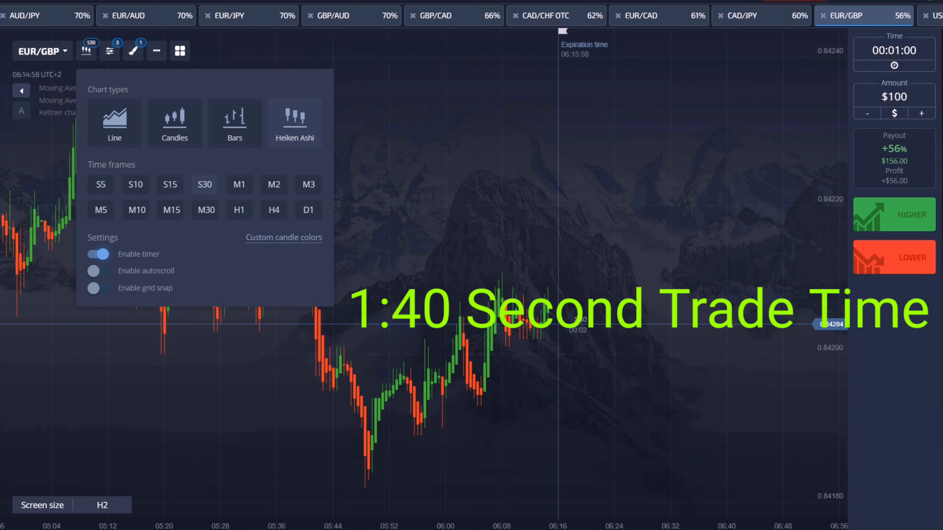
click(378, 264)
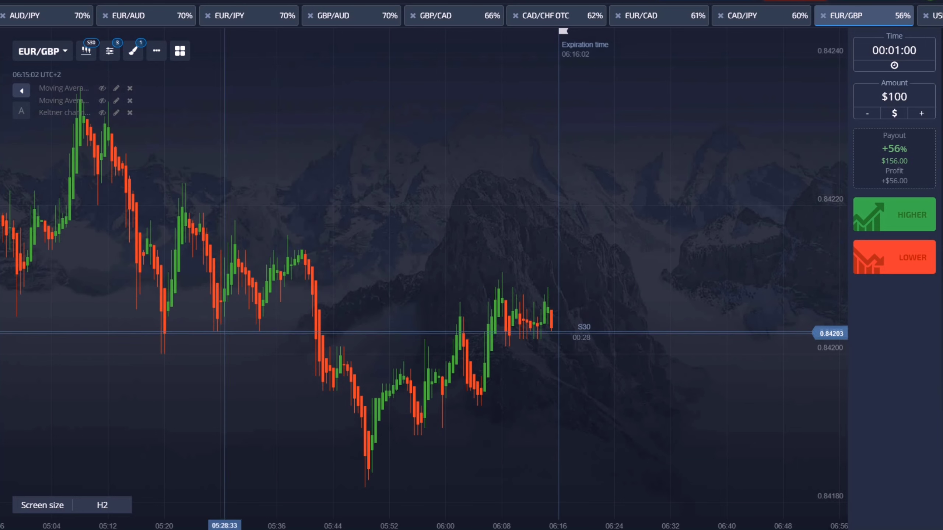
click(894, 51)
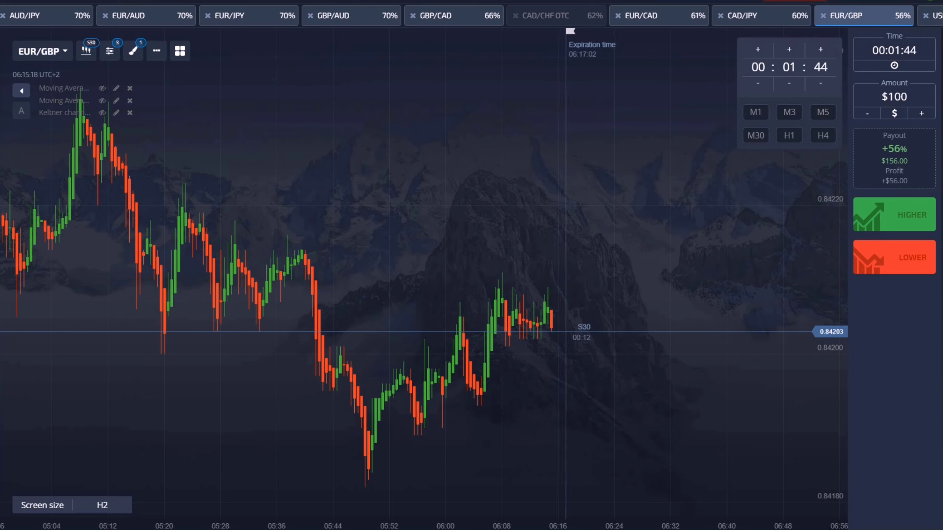
click(704, 214)
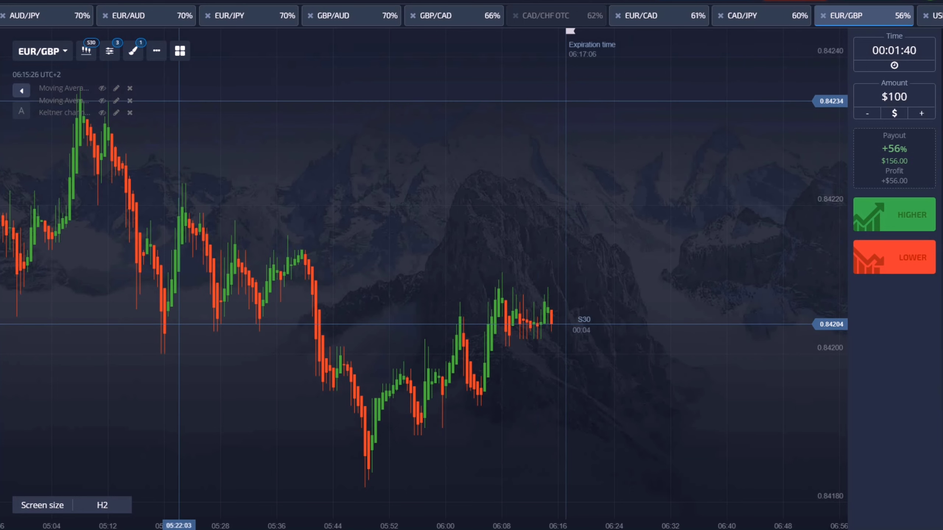
- Add Bollinger Bands and a Stochastic Oscillator to the chart
click(109, 50)
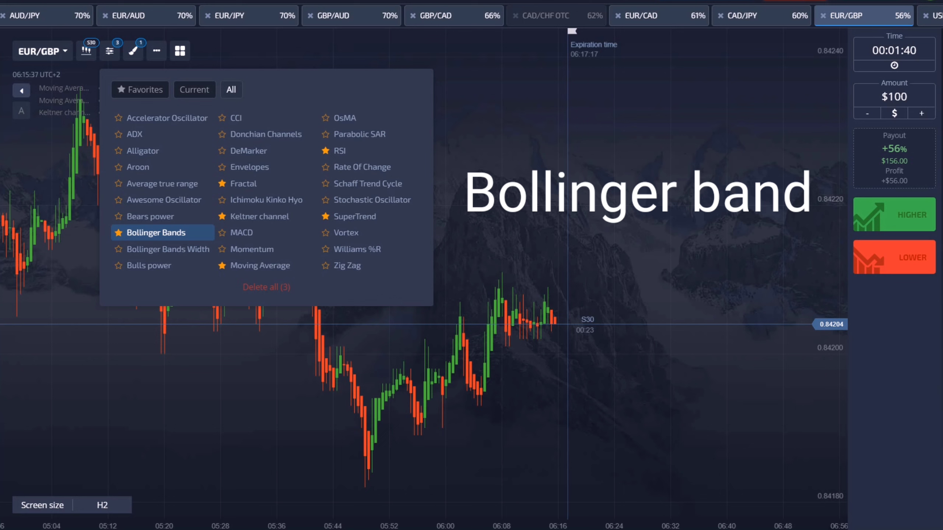
click(155, 232)
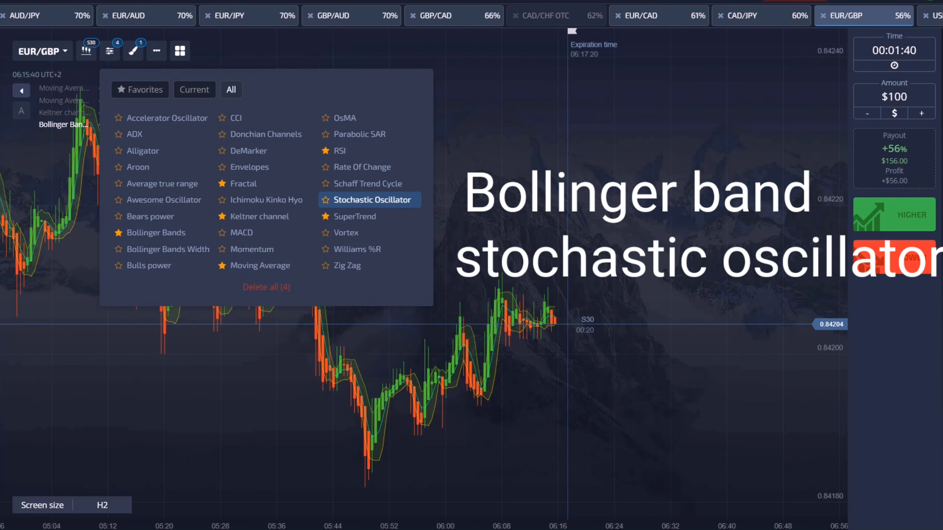
click(371, 199)
click(581, 264)
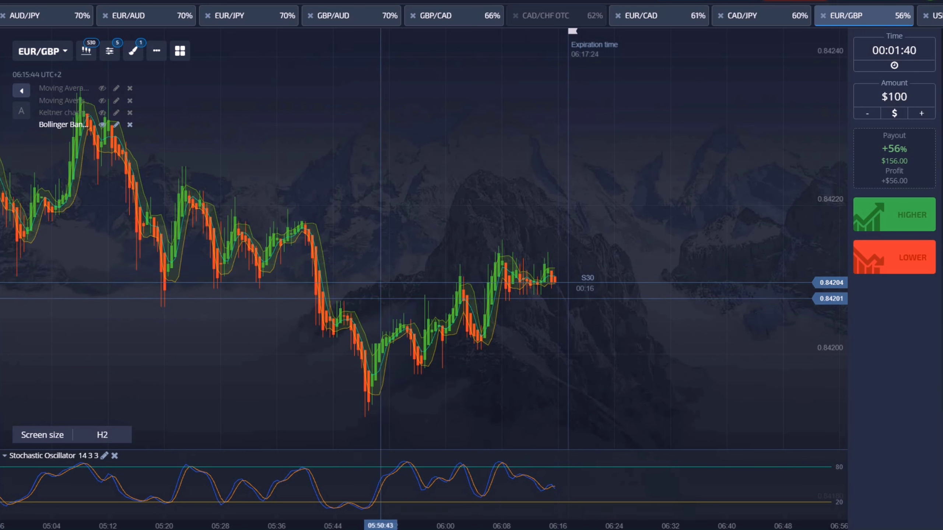
- Set Bollinger Bands to period 20, deviation 2, hide the middle line, thicken the lower band
click(116, 125)
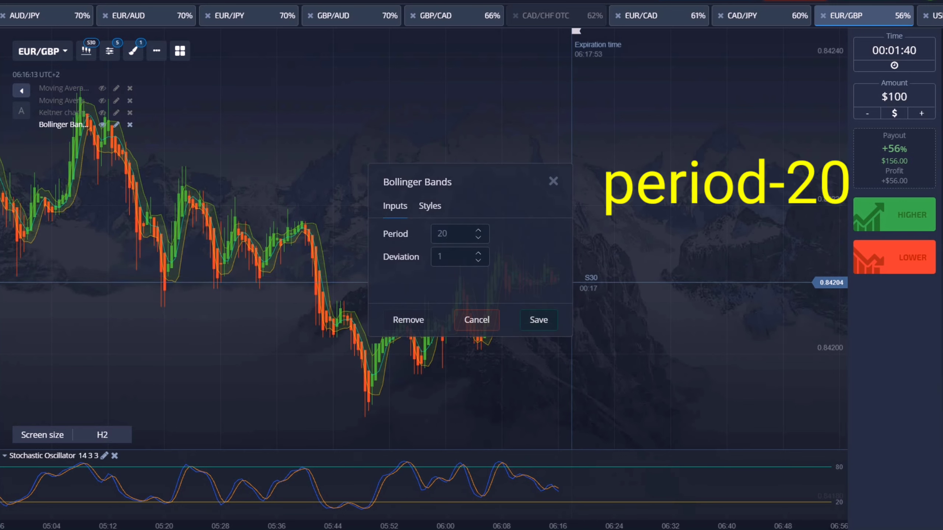
key(Tab)
text(2)
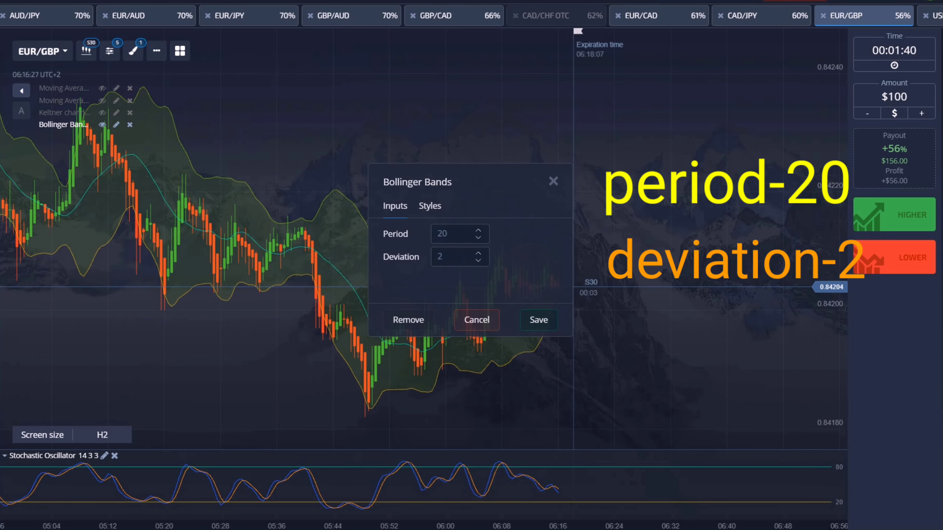
click(429, 206)
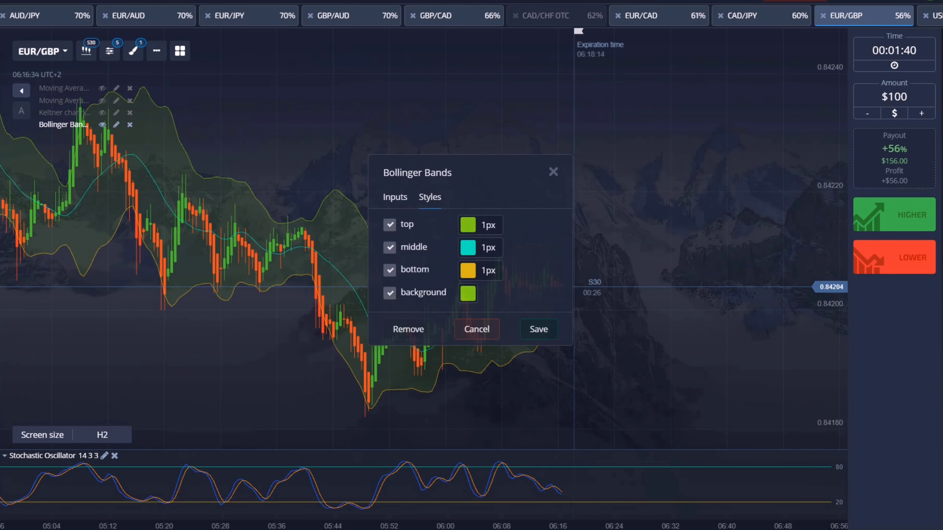
click(467, 225)
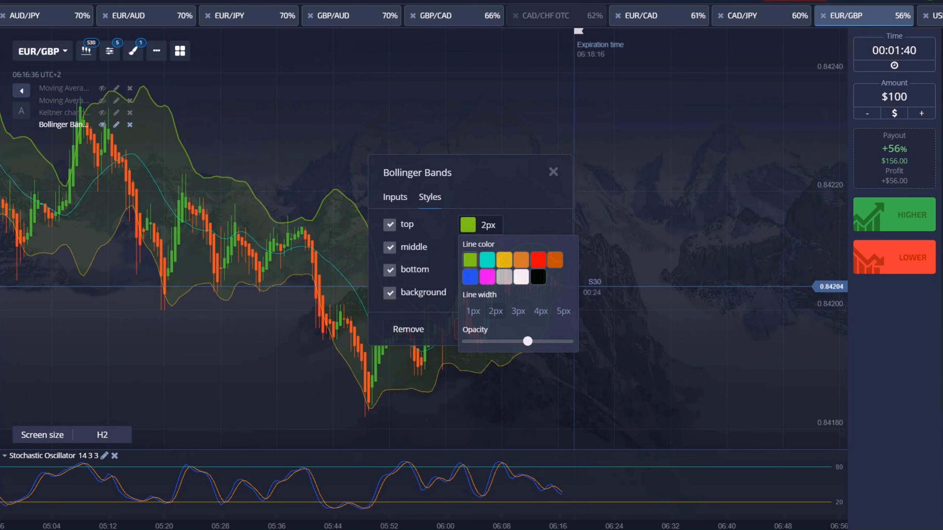
key(Escape)
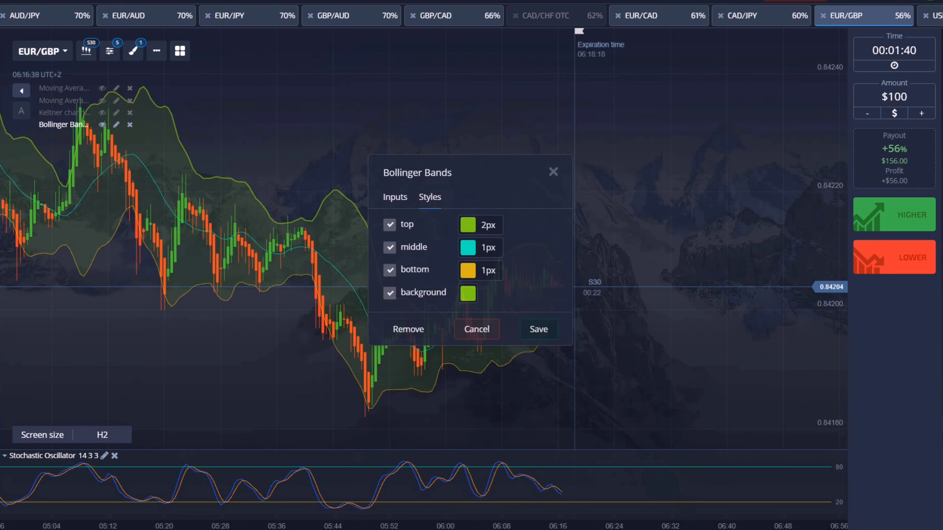
click(390, 248)
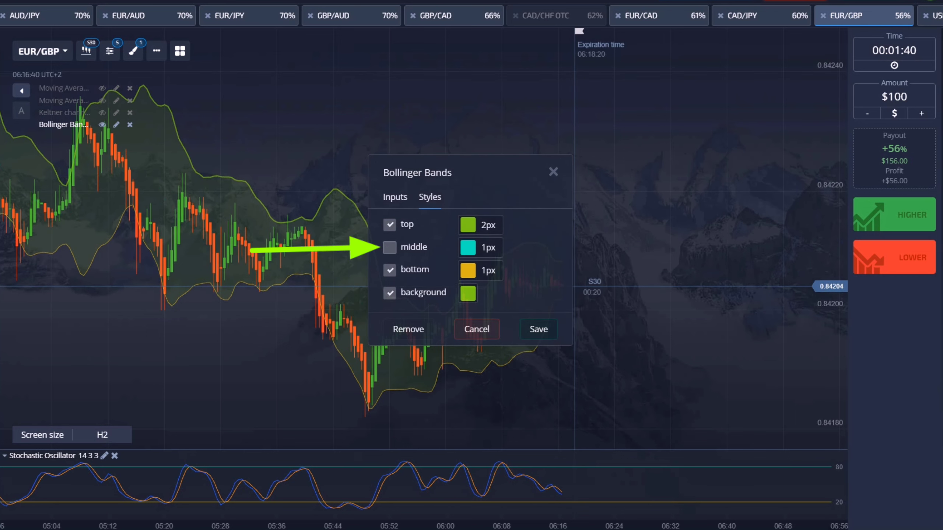
click(468, 271)
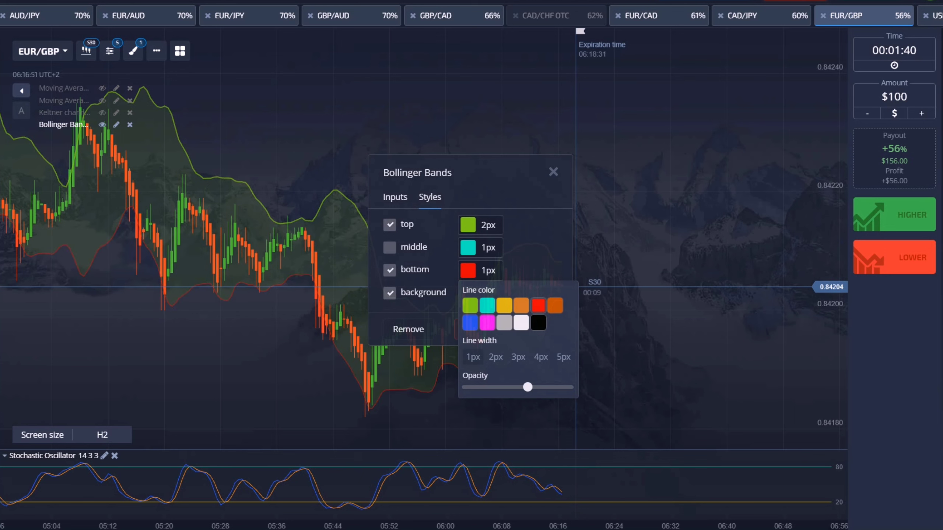
click(518, 356)
- Remove the Bollinger Bands background fill and save the band styles
click(468, 225)
key(Escape)
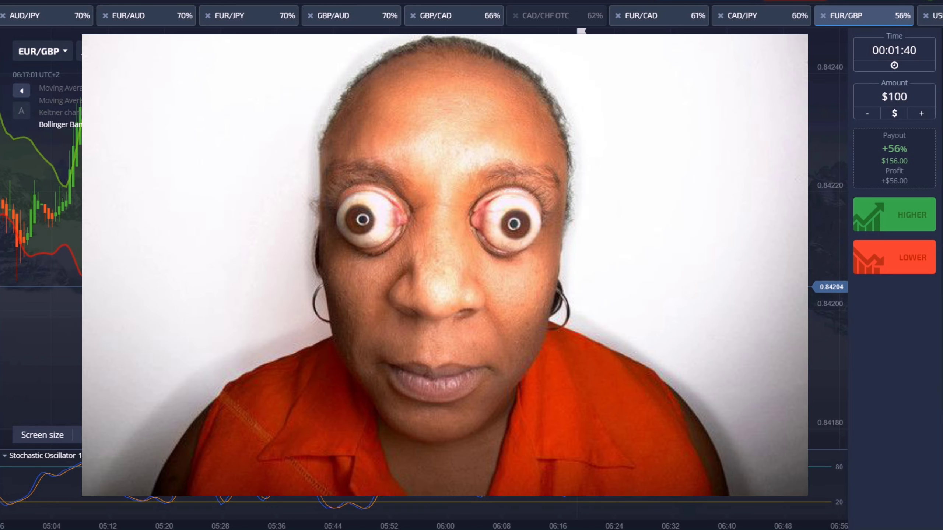
click(468, 293)
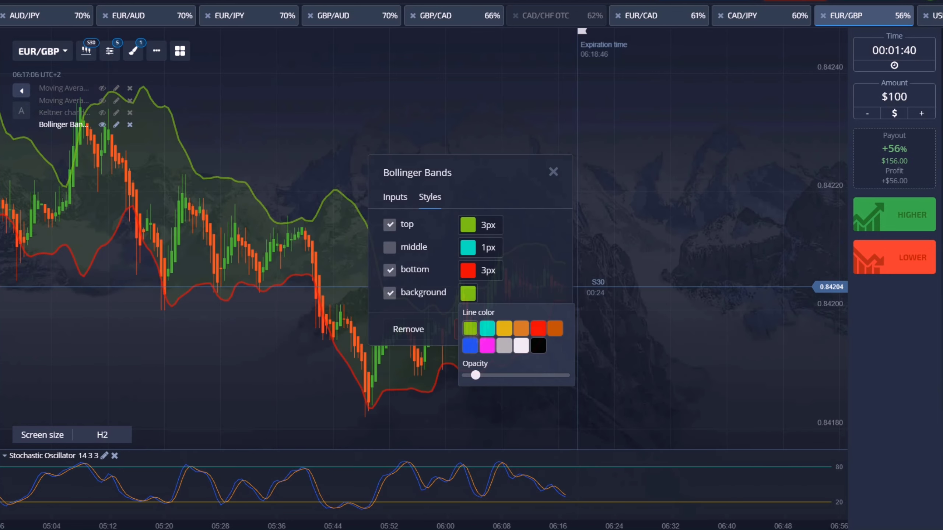
click(469, 346)
click(538, 345)
key(Escape)
click(539, 329)
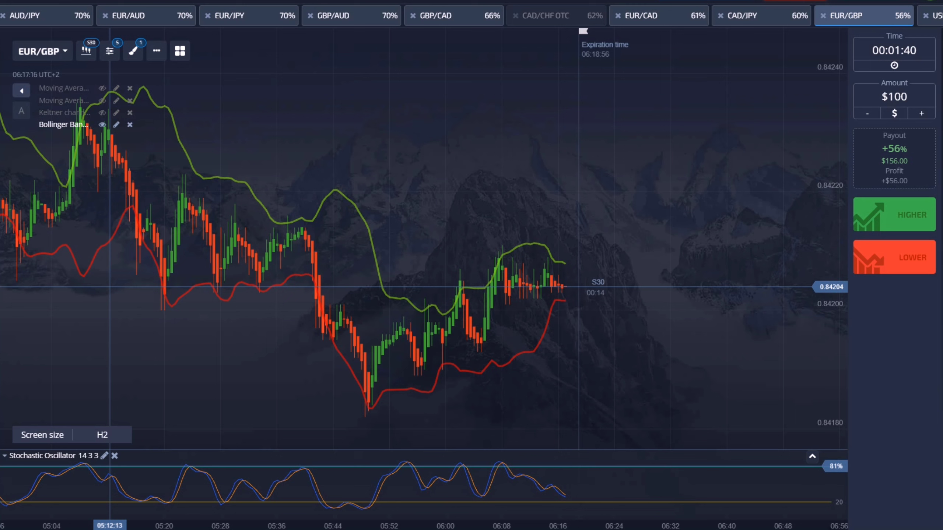
- Give the Stochastic kPeriod, dPeriod, 80-level and 20-level lines 2px width and save
click(104, 455)
text(6)
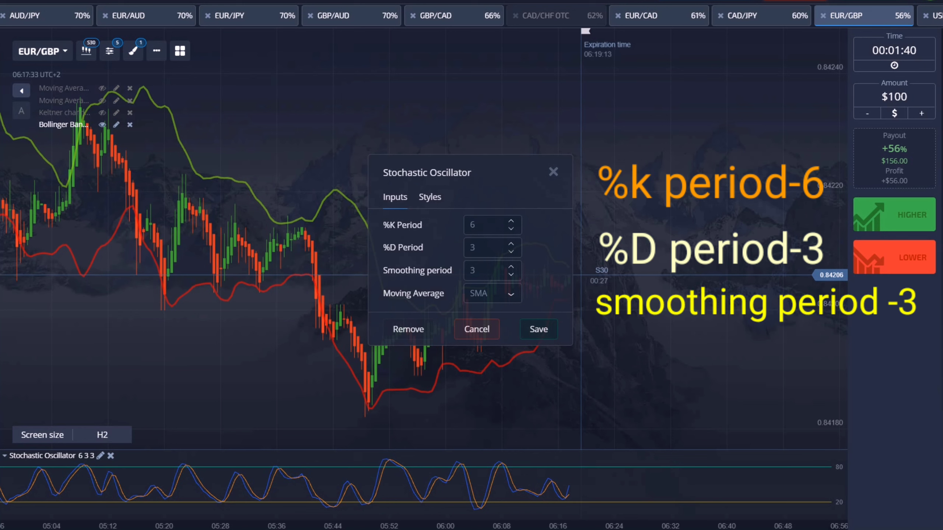
click(430, 197)
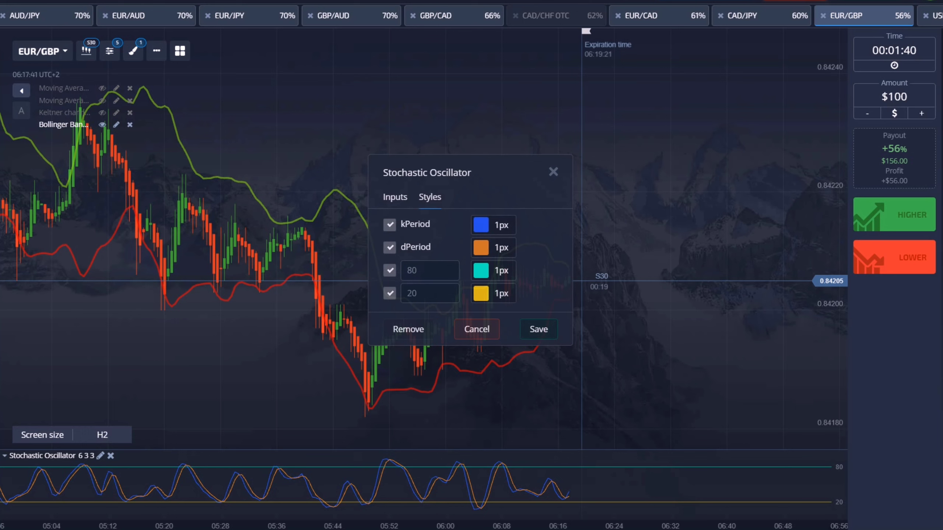
click(492, 225)
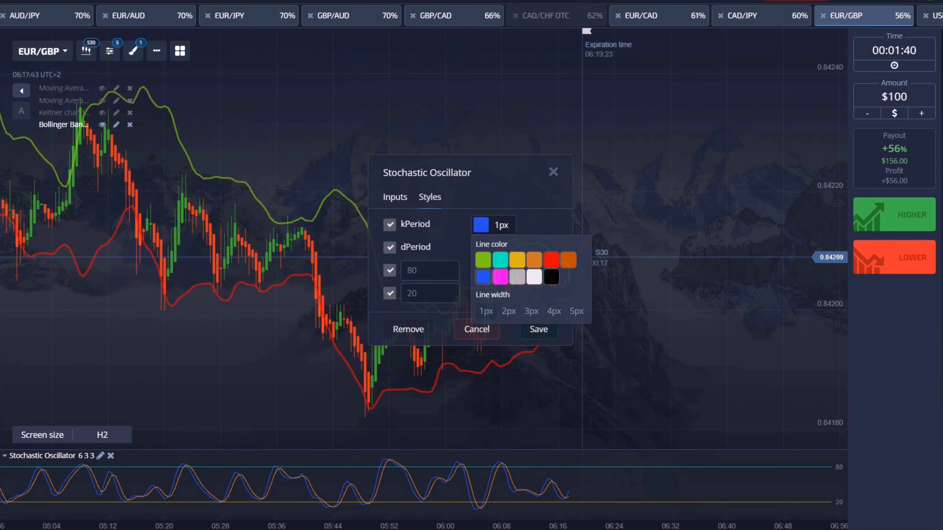
click(508, 311)
click(491, 248)
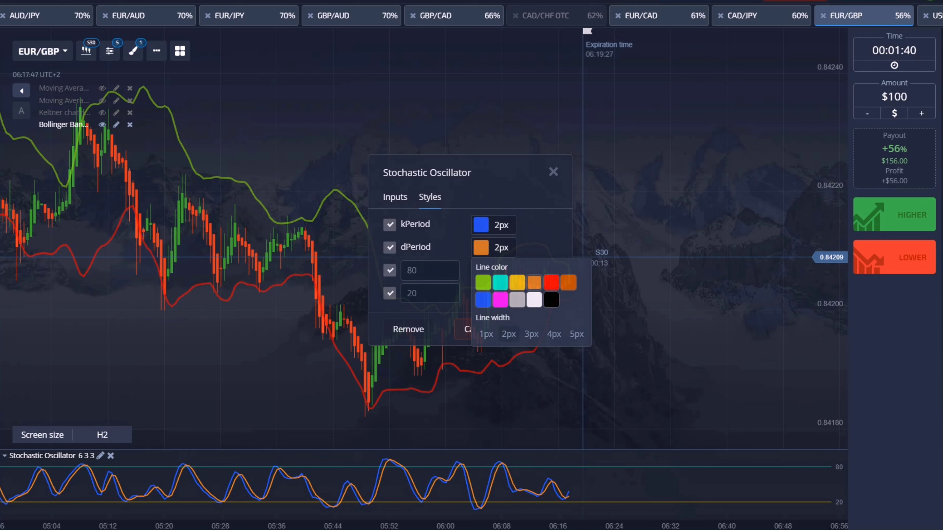
click(509, 334)
click(492, 271)
click(509, 356)
click(491, 294)
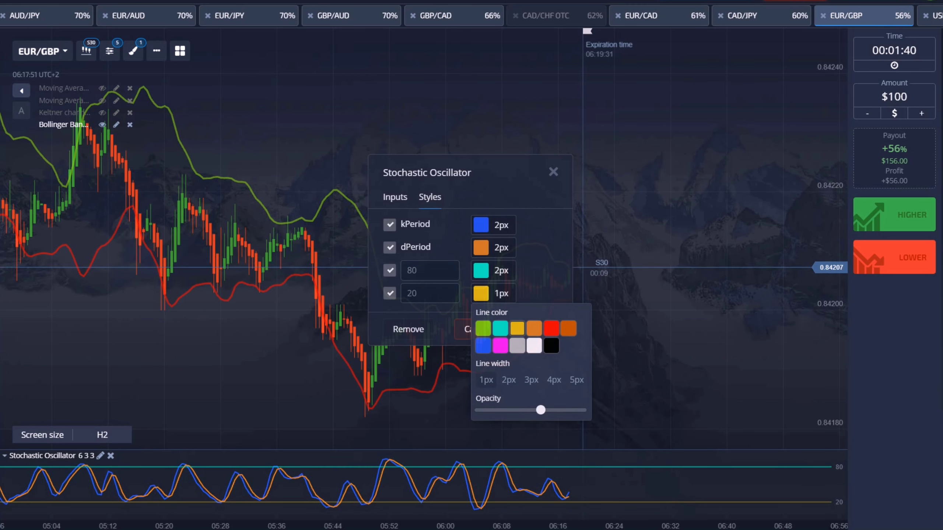
click(508, 380)
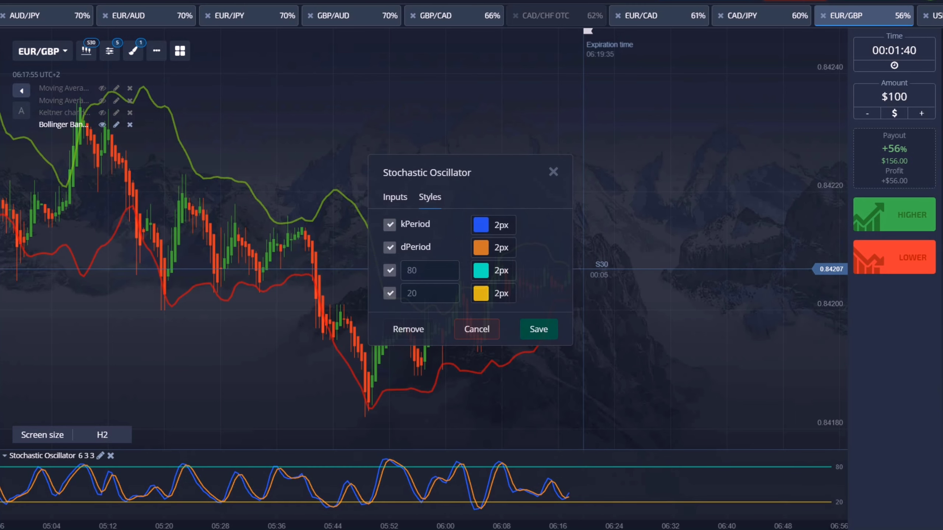
click(538, 329)
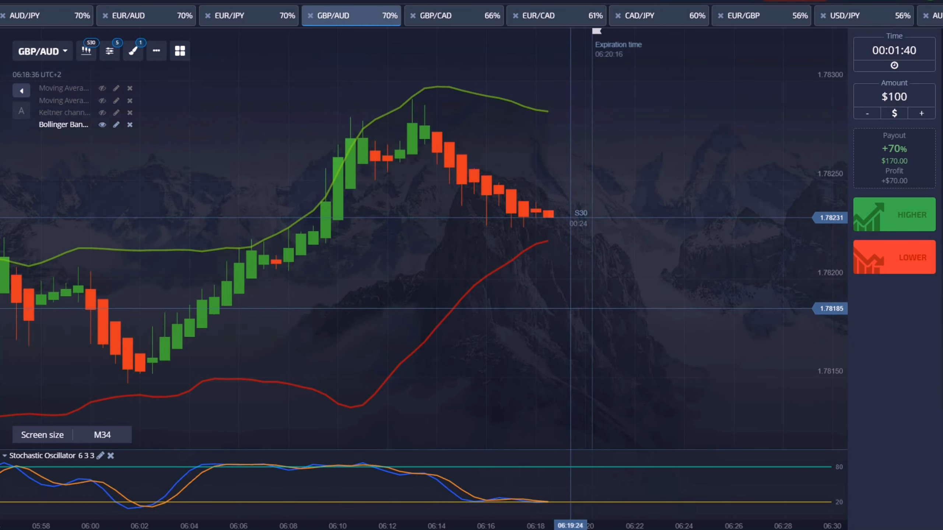
scroll(599, 286, down, 5)
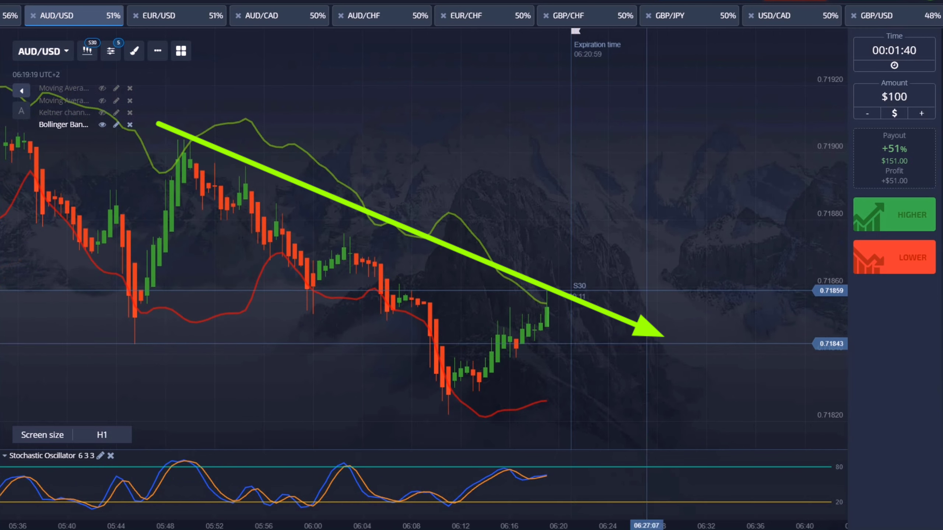
- Place a $100 LOWER trade on AUD/USD
click(894, 257)
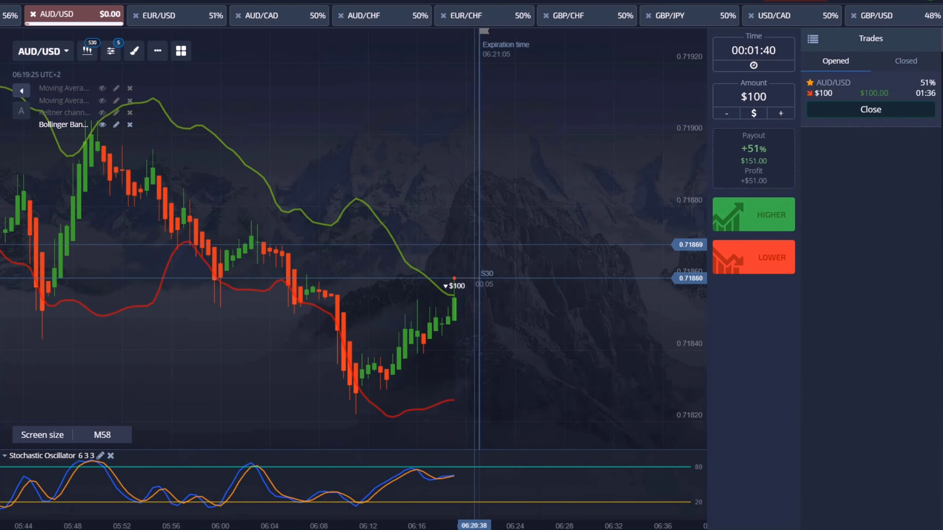
scroll(533, 314, down, 2)
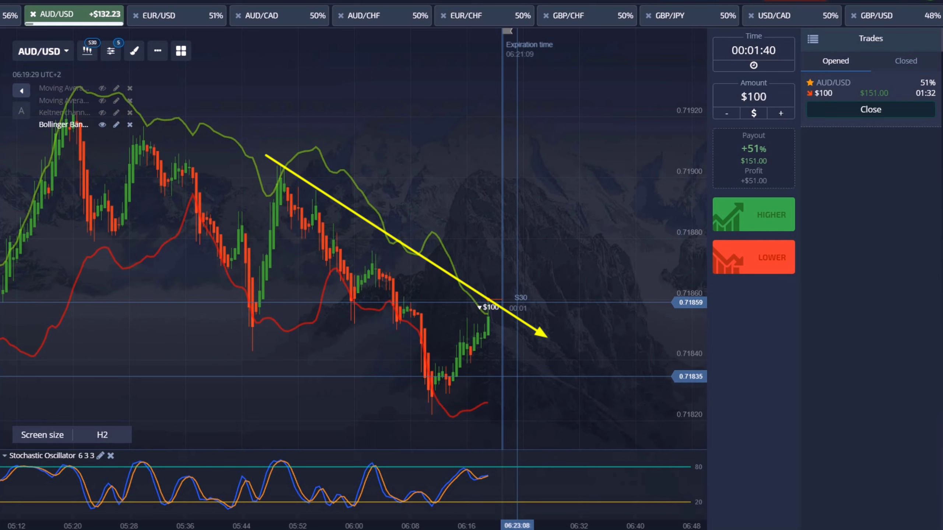
scroll(516, 377, up, 1)
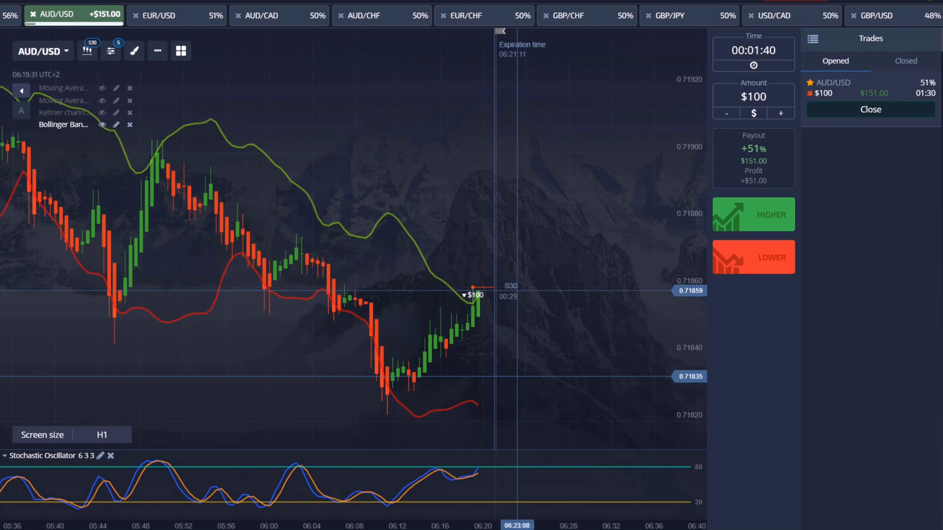
scroll(519, 376, up, 1)
scroll(520, 377, up, 1)
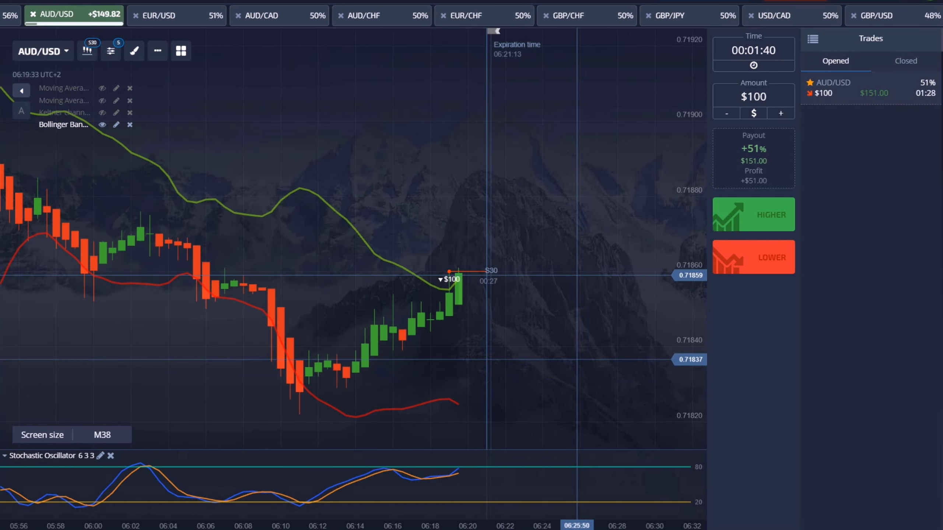
scroll(520, 377, down, 1)
scroll(577, 360, down, 1)
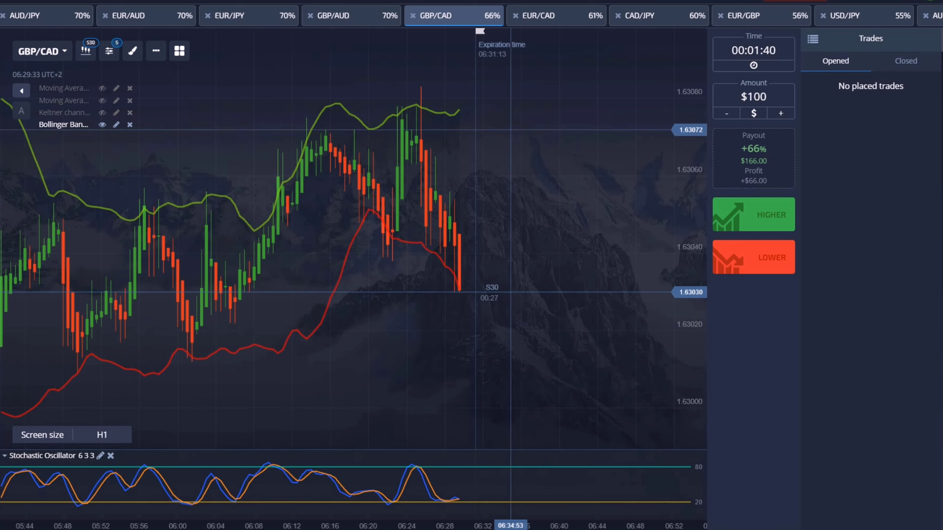
scroll(511, 130, up, 1)
scroll(493, 177, up, 1)
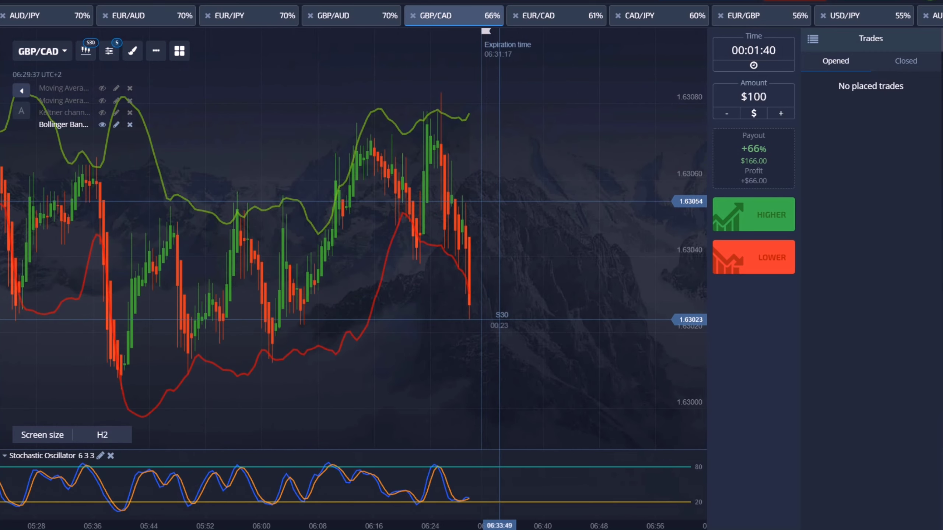
scroll(500, 201, down, 1)
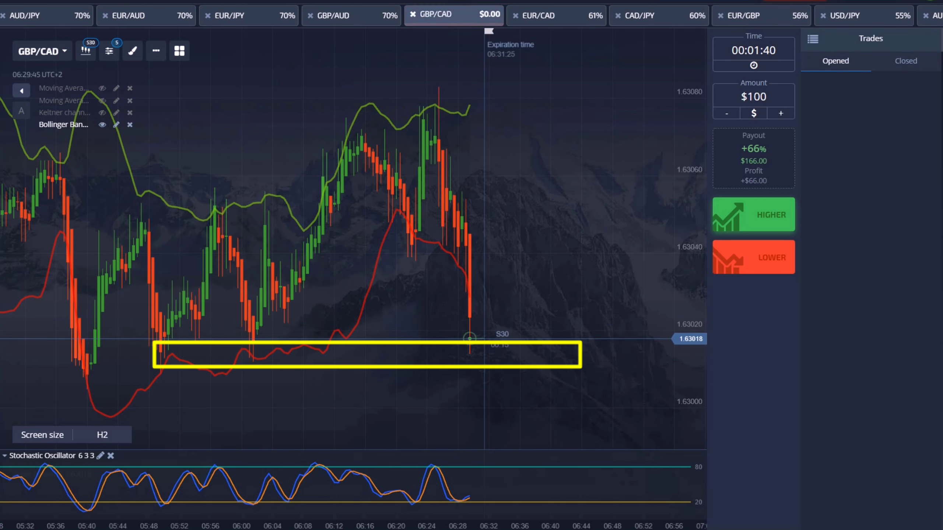
- Place two $100 HIGHER trades on GBP/CAD near the support zone
double_click(753, 214)
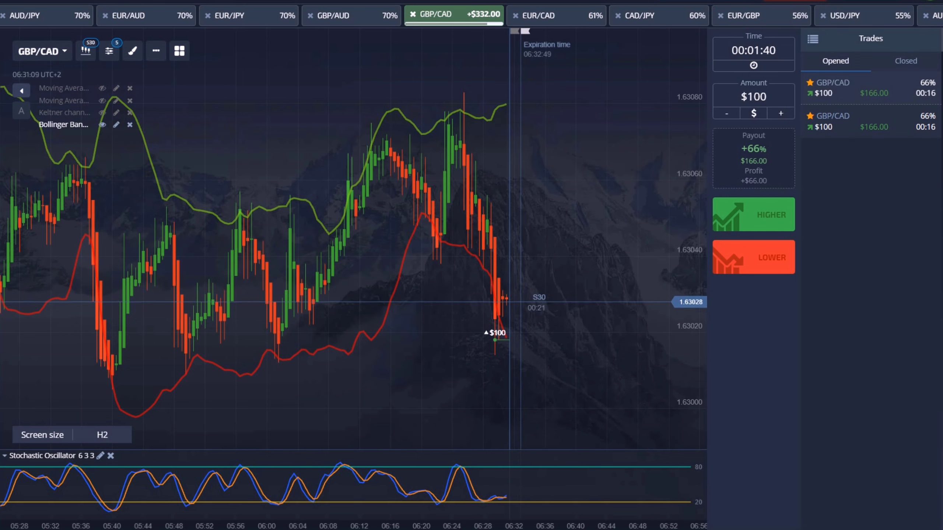
scroll(595, 378, up, 2)
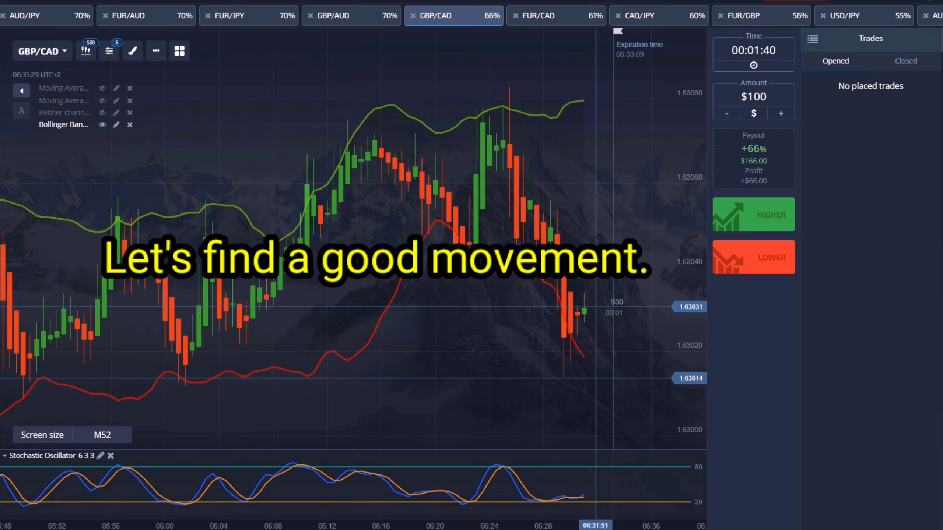
- Draw a ray on EUR/CAD from the 05:48 low through the recent candles
click(538, 15)
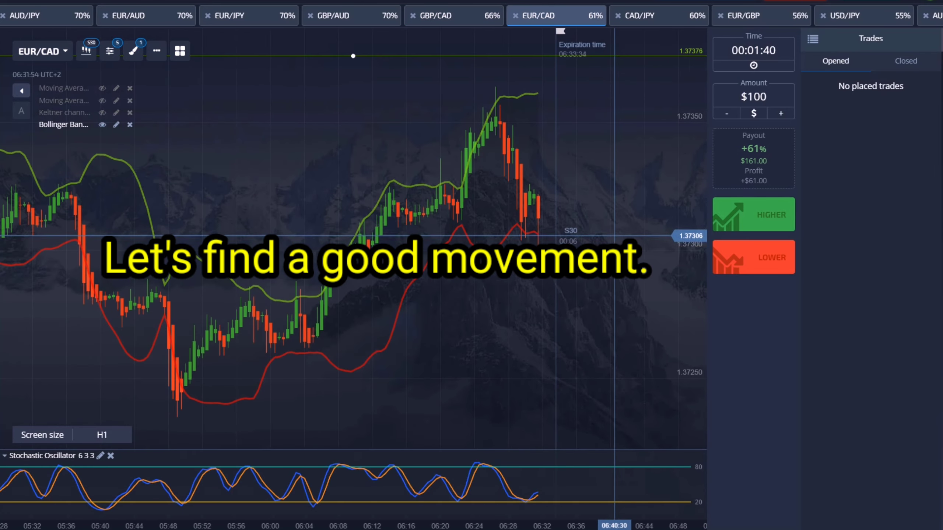
click(133, 51)
click(162, 150)
click(153, 428)
click(581, 171)
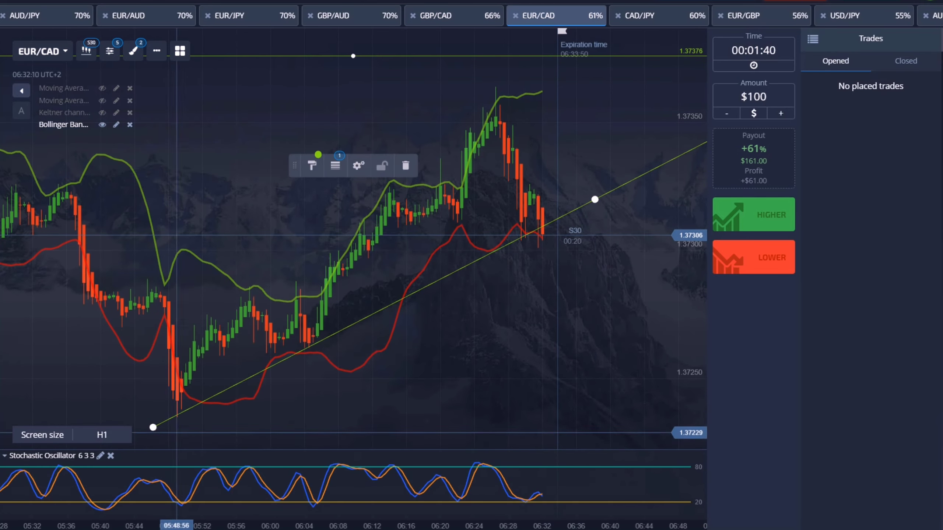
- Place two $100 HIGHER trades on EUR/USD with the Shift+W shortcut
click(844, 15)
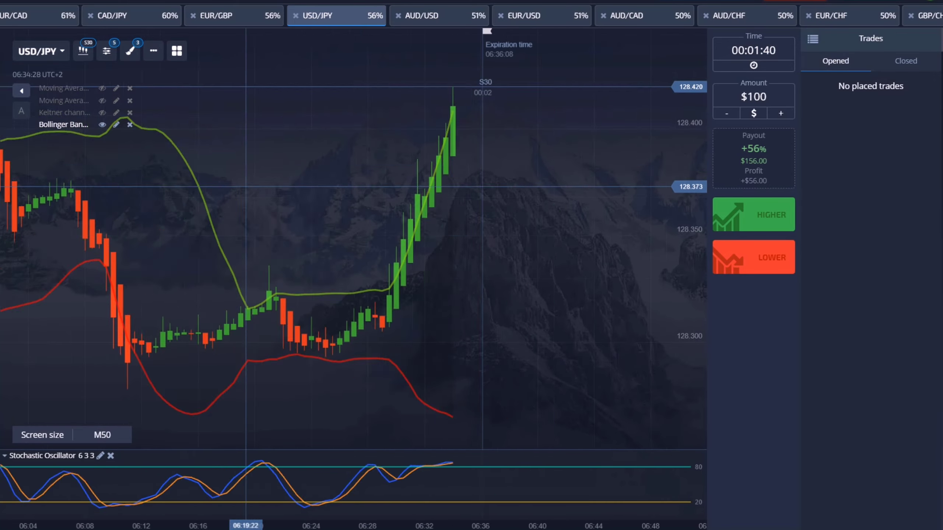
click(541, 14)
drag(334, 285, 532, 278)
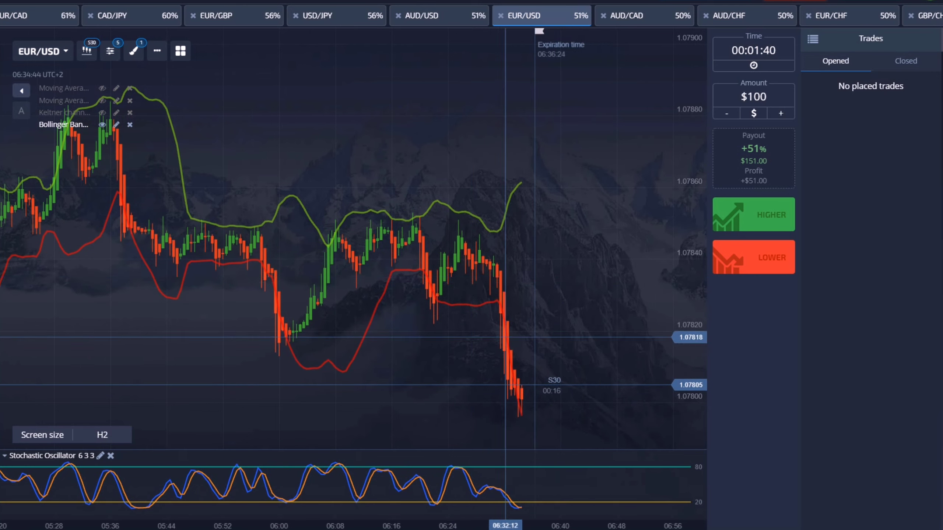
scroll(516, 337, up, 3)
key(shift+w)
key(shift+w)
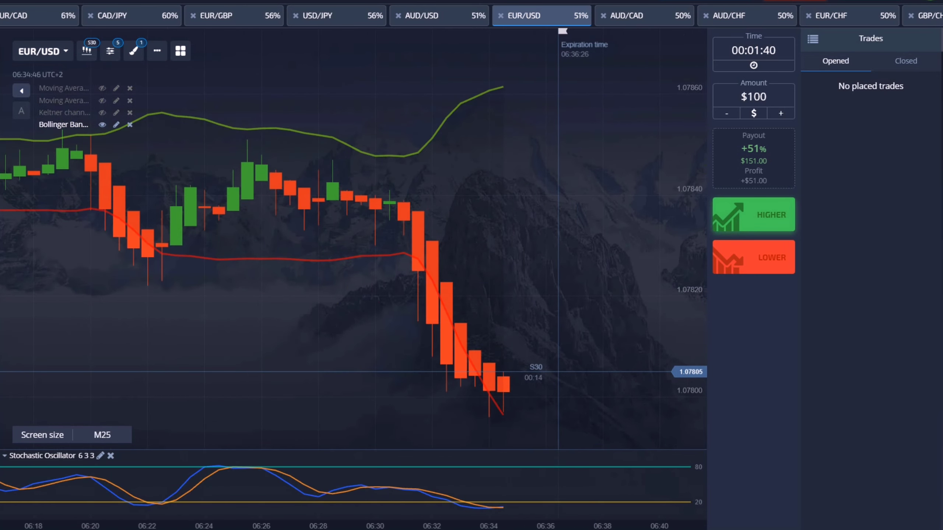
scroll(354, 236, up, 2)
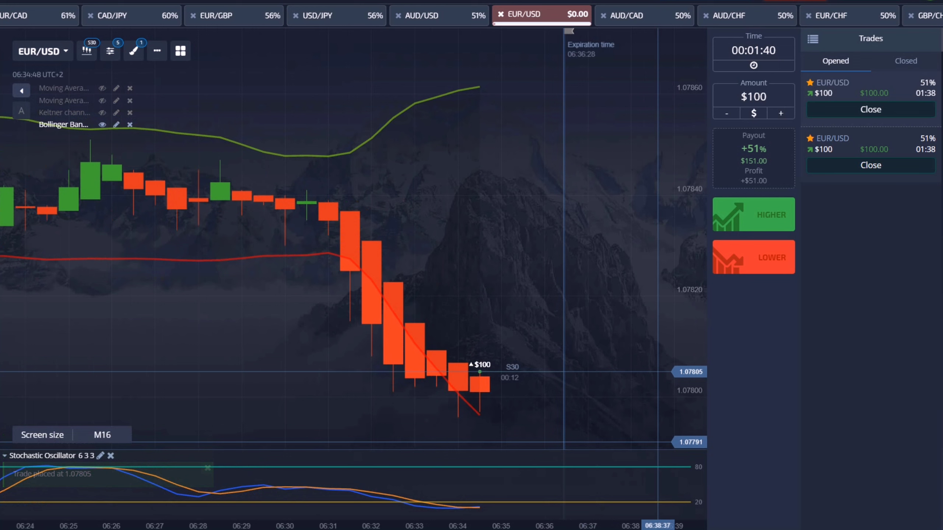